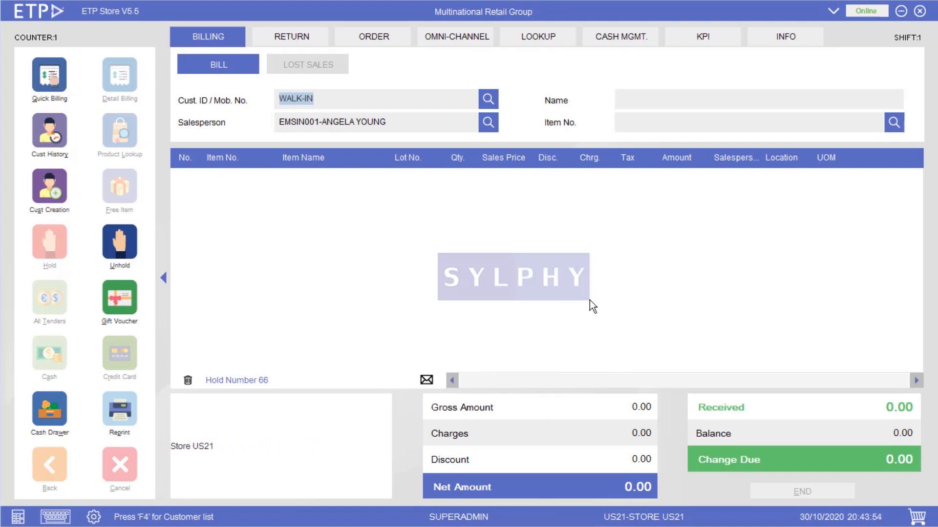
text(US210000001)
Step: Load customer US210000001 (Alice Smith), add two scanned items and hold the bill as number 67
key(Return)
text(8889061070007)
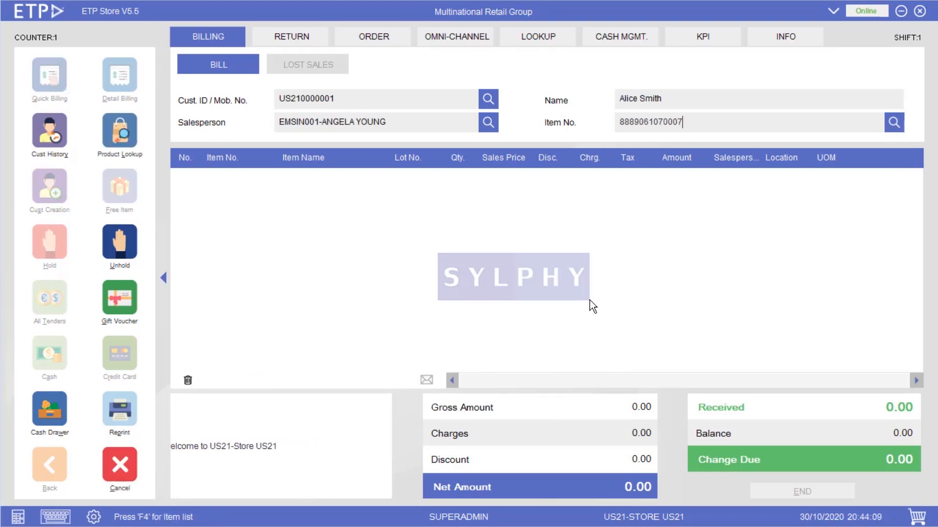
key(Return)
text(8889061030004)
key(Return)
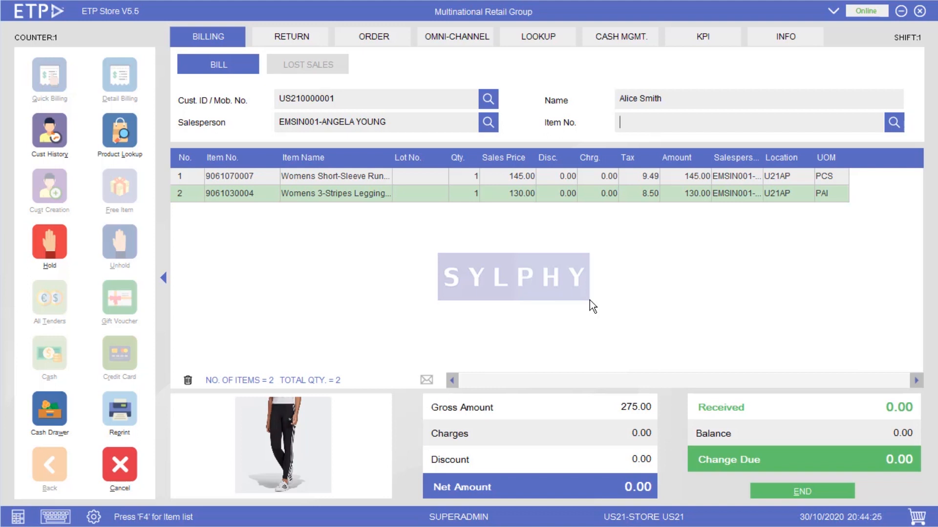
click(64, 241)
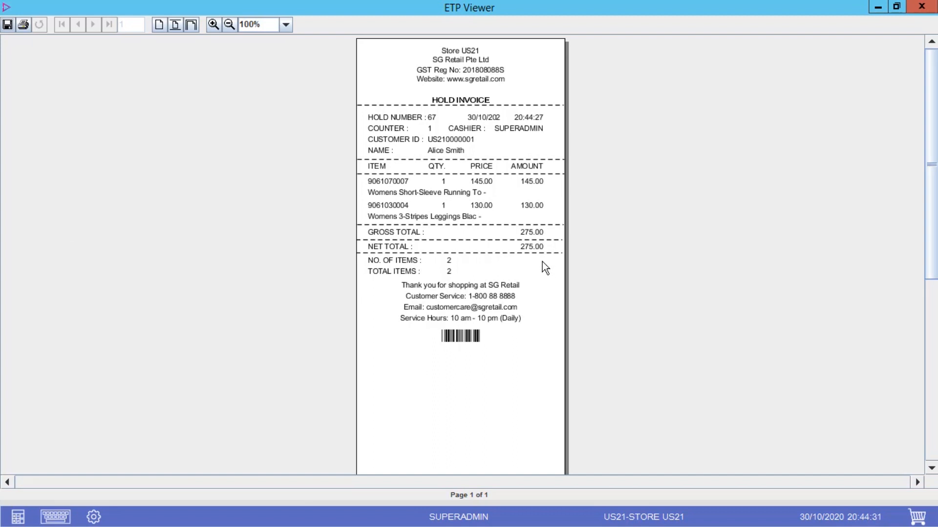
click(921, 7)
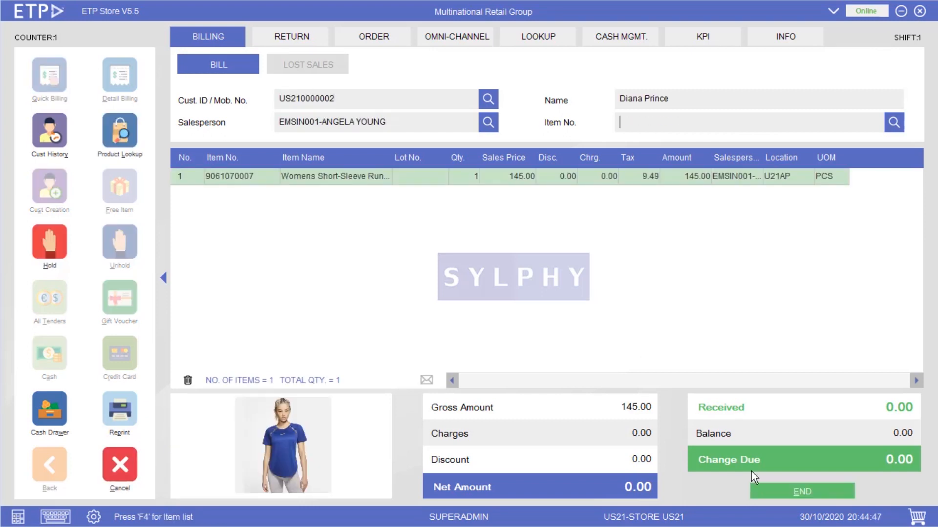
Step: End Diana Prince's one-item bill, accept the 3% discount notice, take 140.65 cash and print invoice 243
click(769, 490)
click(537, 336)
click(778, 208)
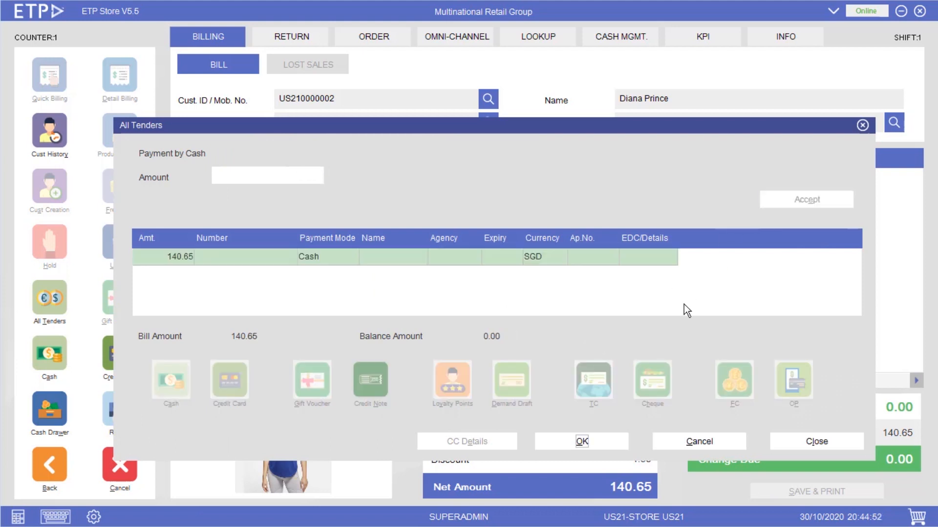
click(582, 442)
click(765, 489)
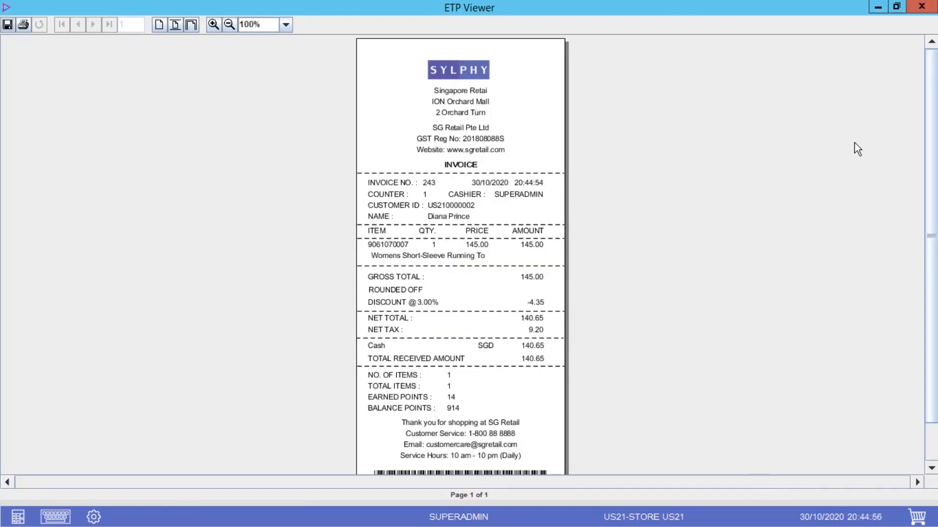
click(925, 7)
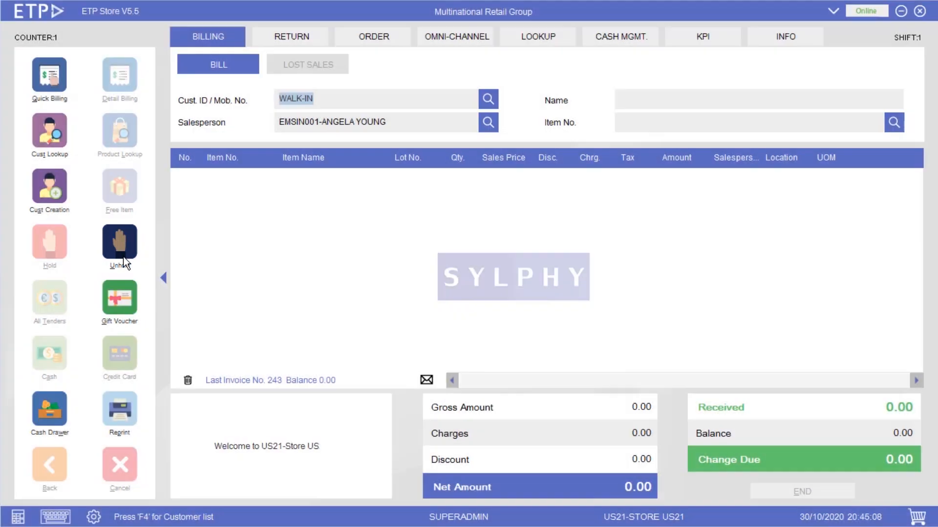
click(122, 263)
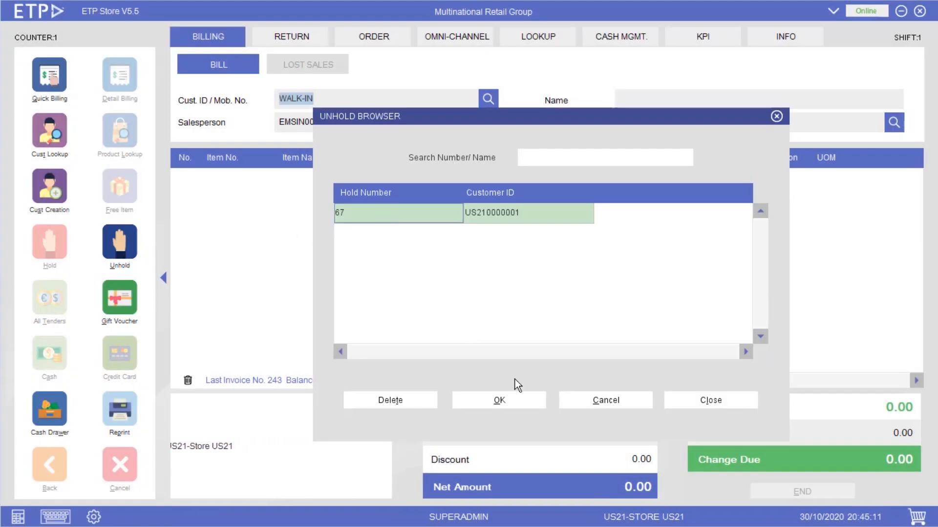
click(522, 400)
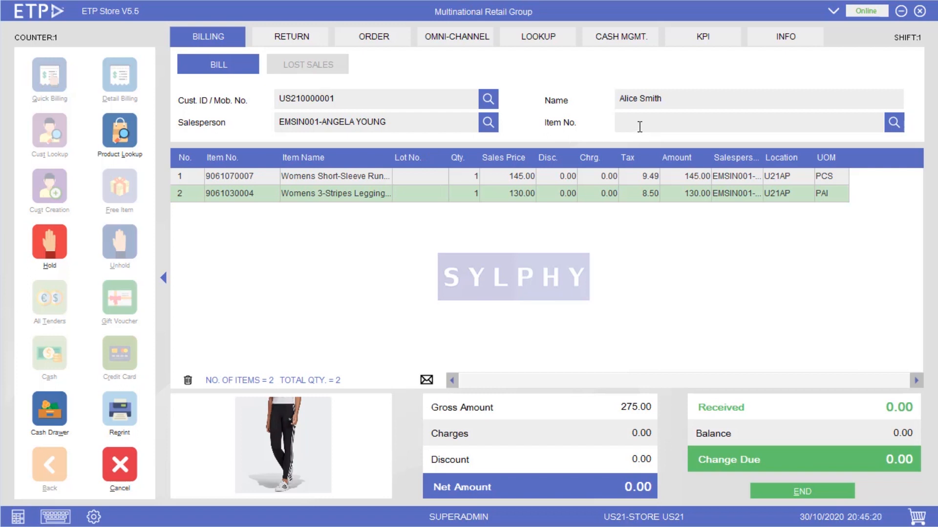
text(9061060002)
key(Return)
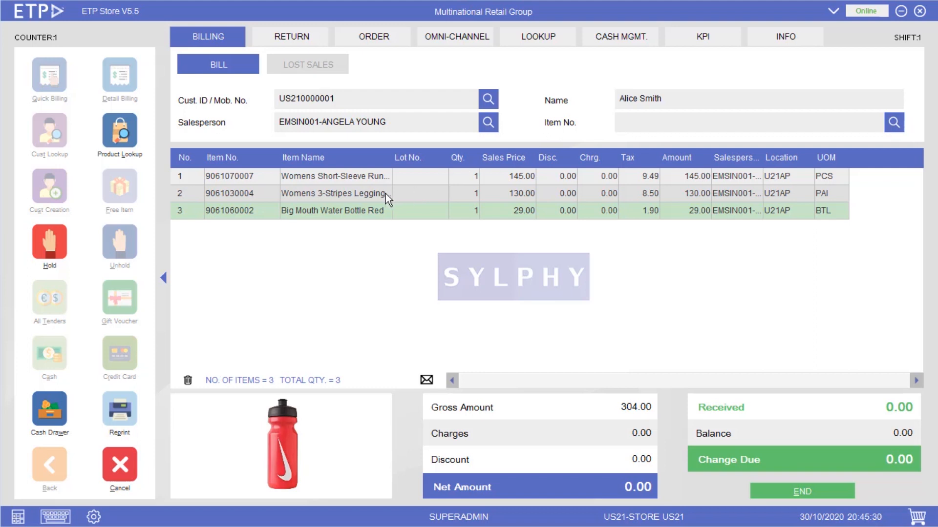
click(385, 197)
click(189, 382)
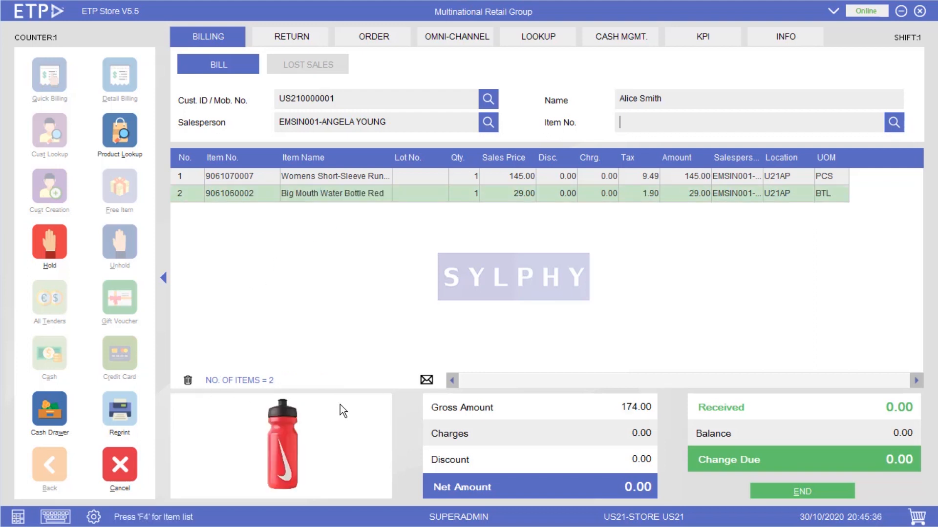
Step: End the bill, take the full 174.00 in cash and save and print invoice 244
click(770, 492)
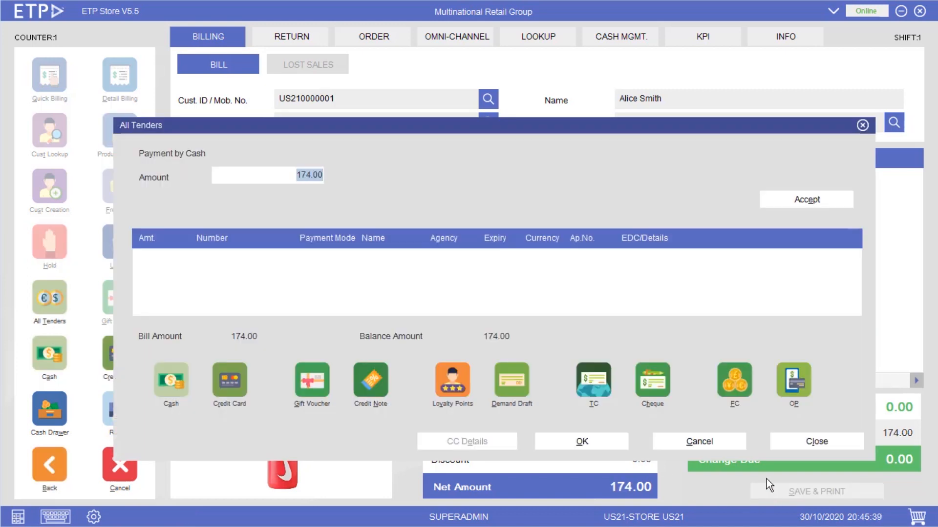
click(813, 201)
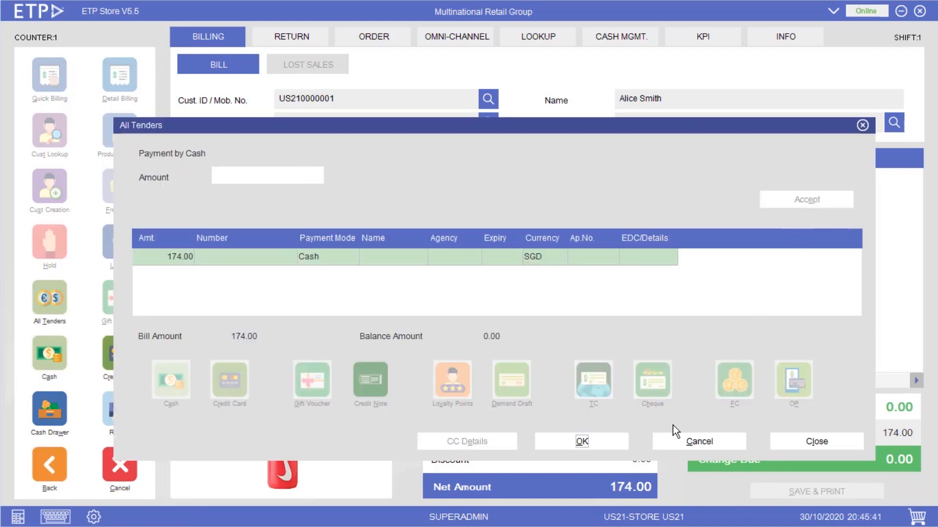
click(618, 443)
click(766, 493)
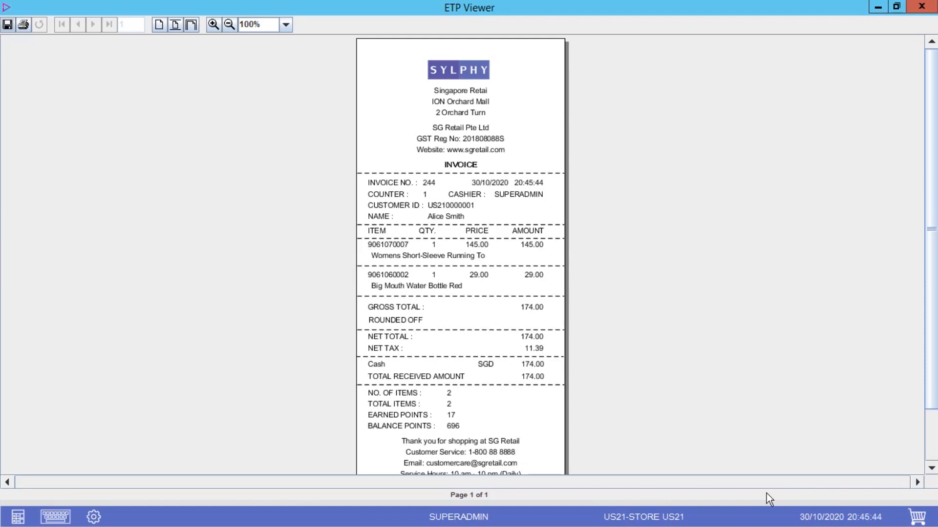
Step: Close the invoice 244 preview, leaving an empty walk-in bill
click(922, 7)
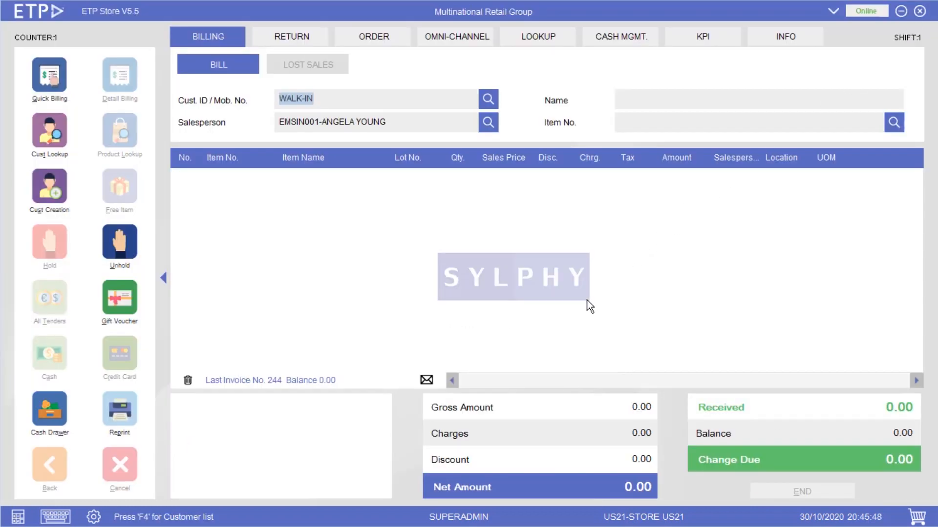